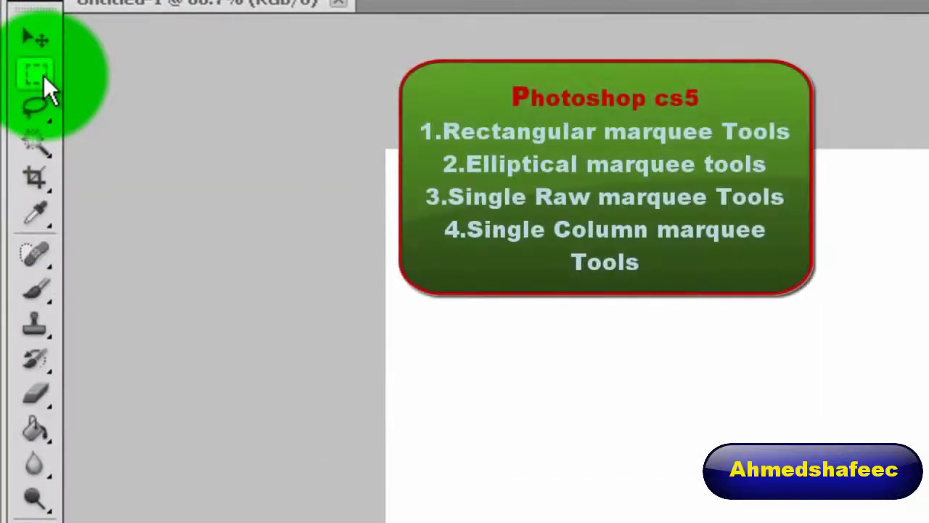
Step: Select a wide horizontal rectangle near the canvas's upper edge with the Rectangular Marquee tool, using a 0 px feather
right_click(44, 75)
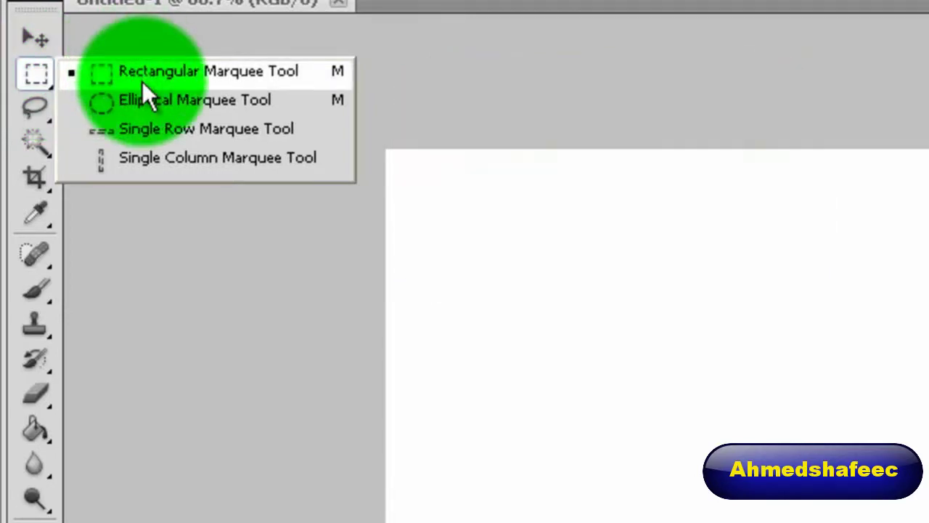
left_click(145, 73)
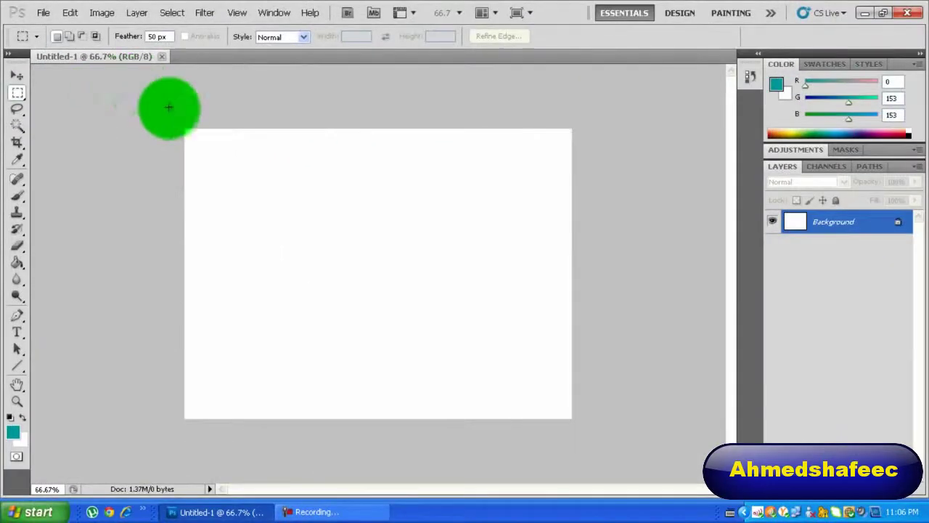
left_click_drag(181, 140, 574, 174)
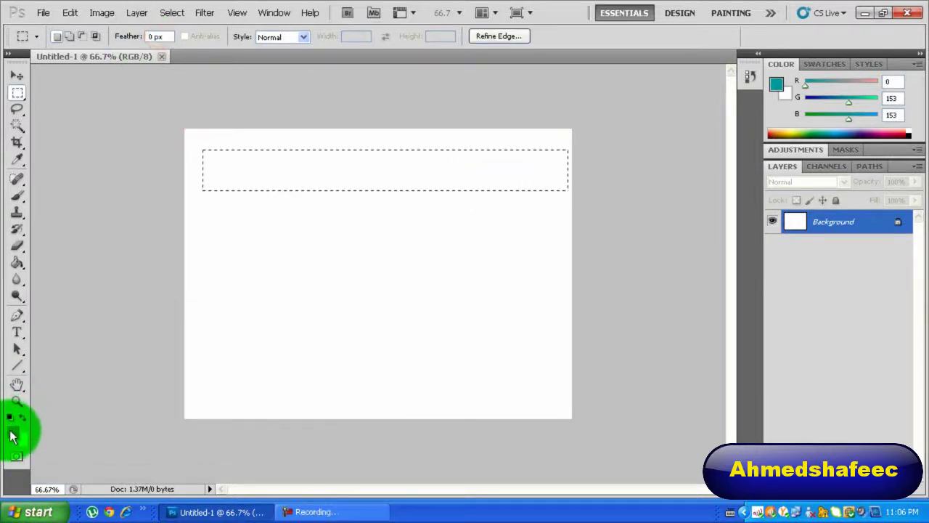
Step: Set the foreground colour to dark teal (RGB 0, 51, 51) and fill the wide rectangular selection with it using Paint Bucket
left_click(12, 435)
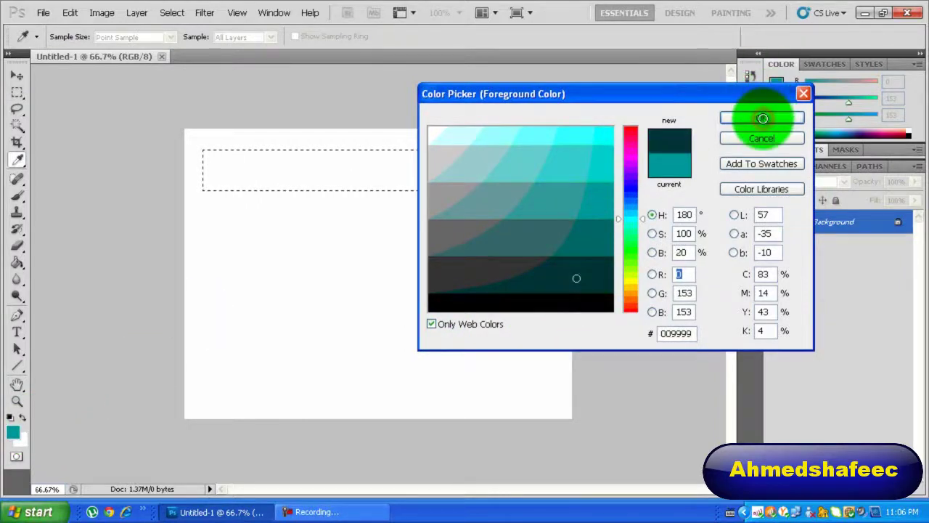
left_click(762, 118)
key("m")
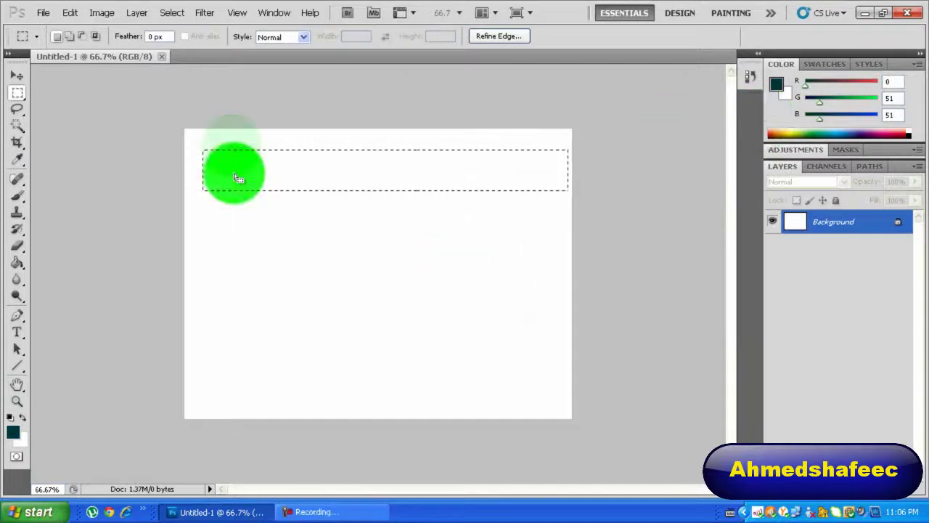
key("g")
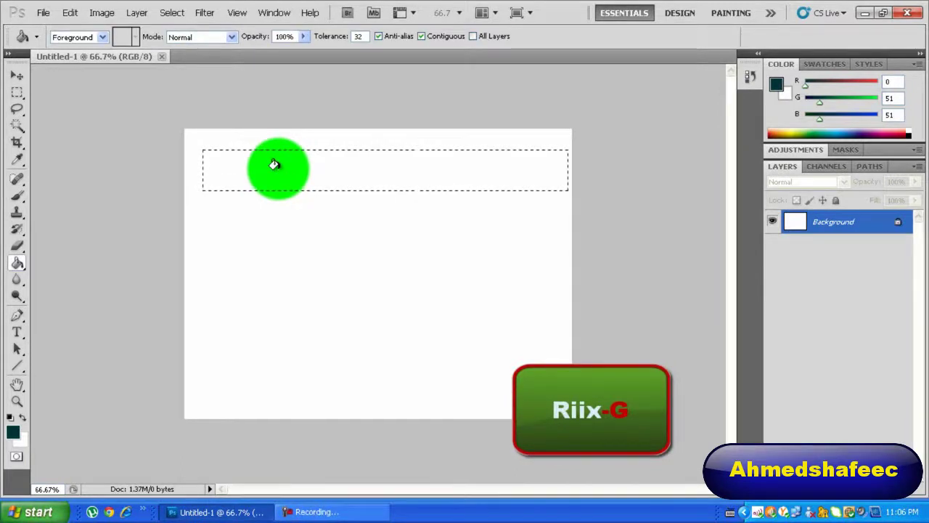
left_click(274, 164)
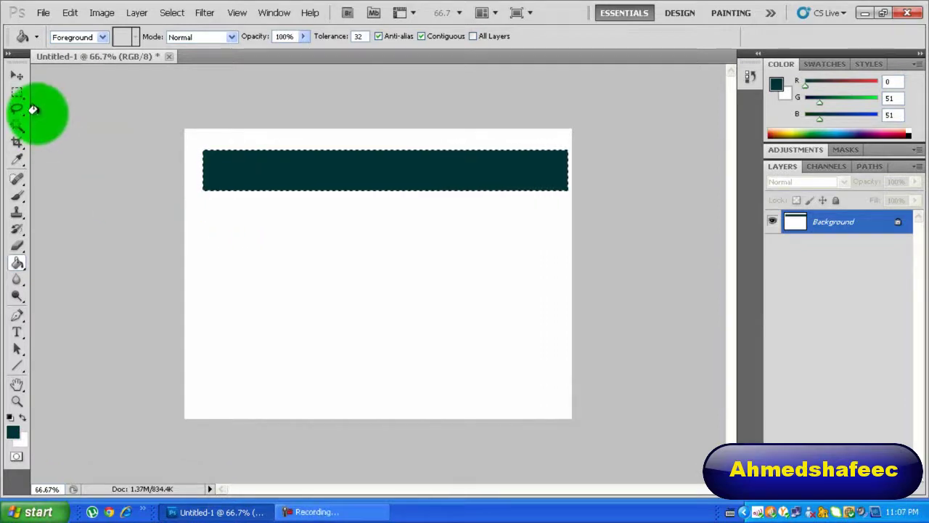
Step: Select a tall narrow rectangle below the horizontal bar's left end, reaching the canvas's lower edge, and fill it with the foreground colour
left_click(18, 93)
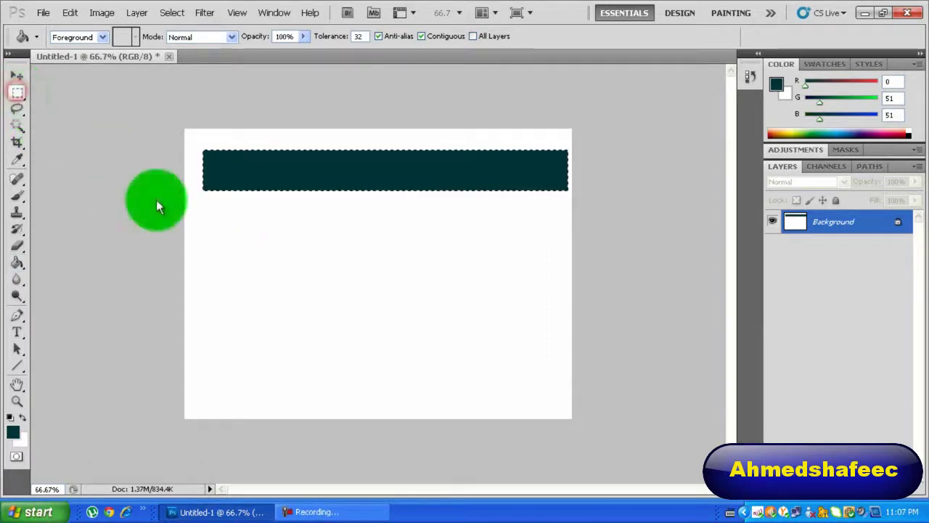
left_click_drag(204, 219, 238, 412)
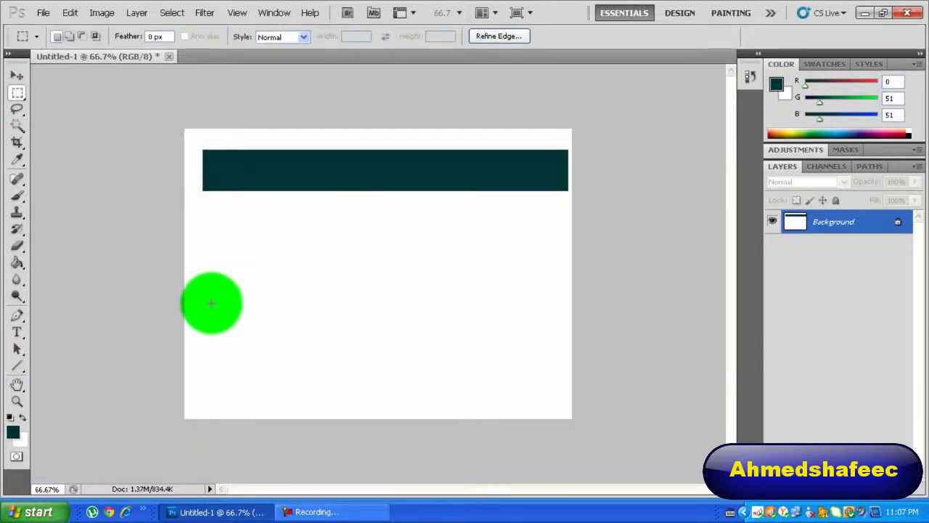
key("g")
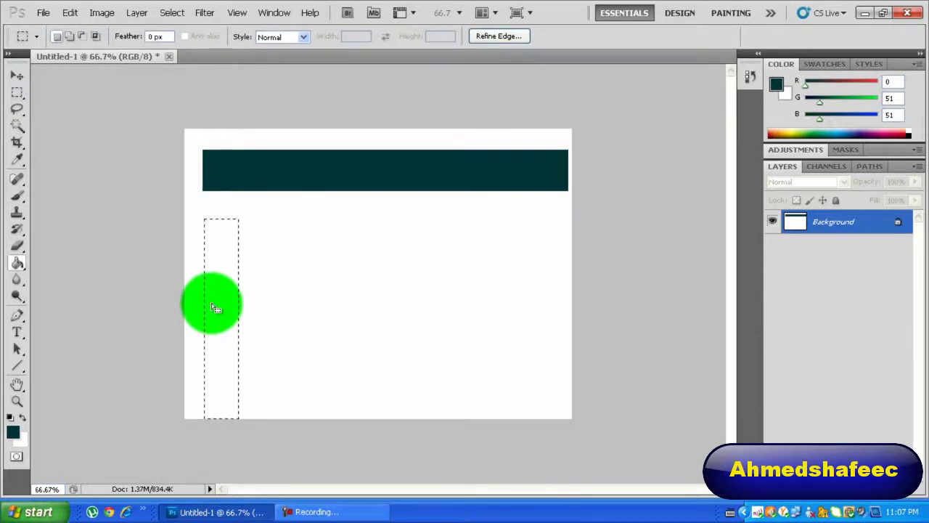
left_click(223, 300)
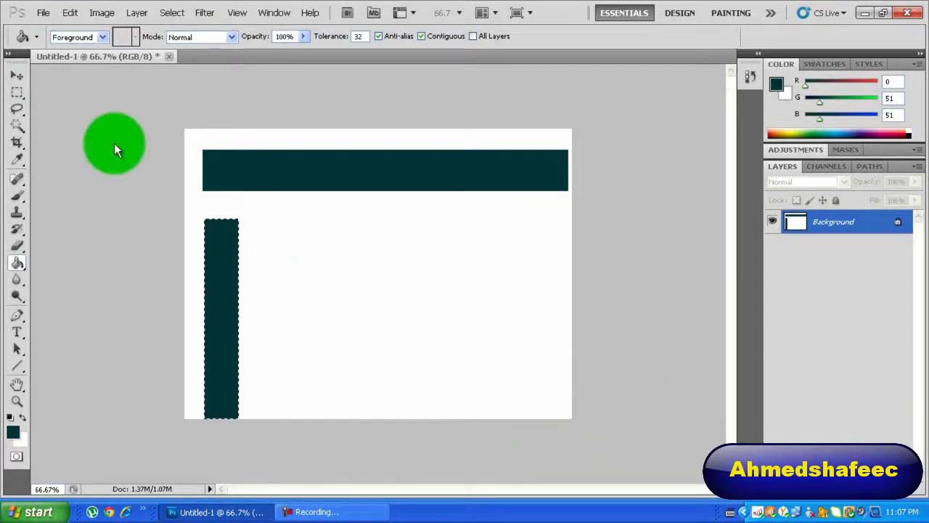
Step: Marquee-select a large rectangle in the empty area beside the vertical bar and shift it slightly with the Move tool
left_click(18, 91)
left_click(297, 220)
left_click_drag(426, 359, 552, 403)
left_click(543, 395)
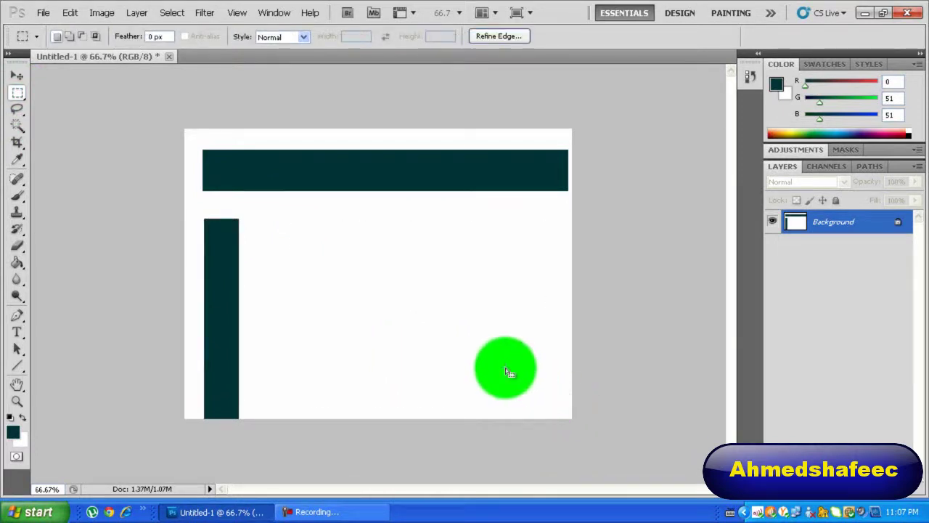
key("ctrl+z")
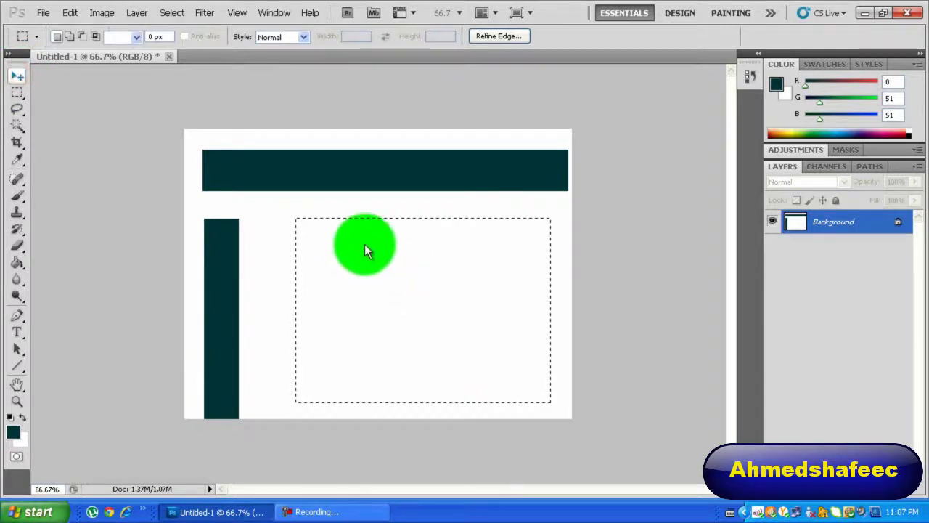
mouse_move(409, 285)
left_mouse_down()
mouse_move(364, 246)
mouse_move(371, 210)
mouse_move(368, 249)
mouse_move(286, 264)
mouse_move(264, 221)
mouse_move(280, 180)
mouse_move(426, 185)
mouse_move(476, 218)
mouse_move(429, 282)
mouse_move(259, 247)
mouse_move(416, 278)
mouse_move(57, 82)
mouse_move(17, 78)
mouse_move(17, 104)
mouse_move(136, 55)
left_mouse_up()
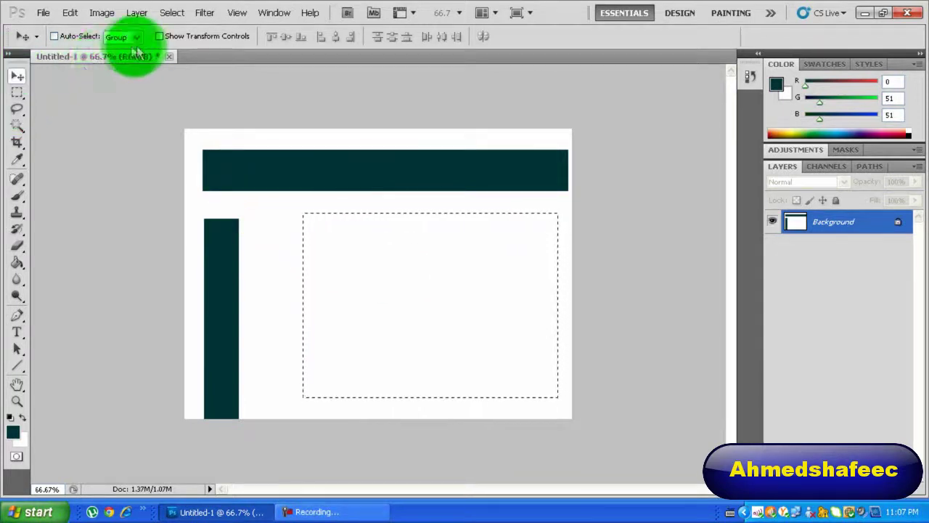
Step: Set the Rectangular Marquee feather to 50 px and select an area in the middle of the empty canvas
left_click(21, 91)
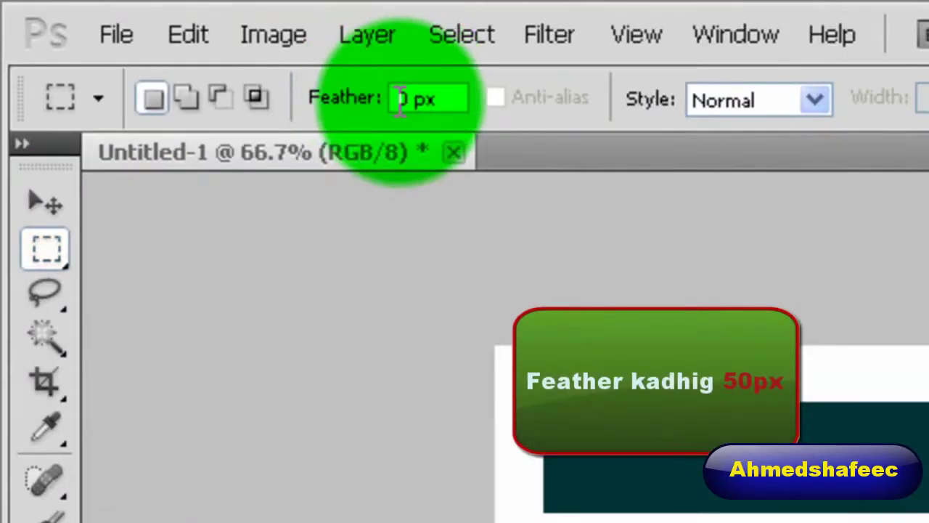
left_click(401, 99)
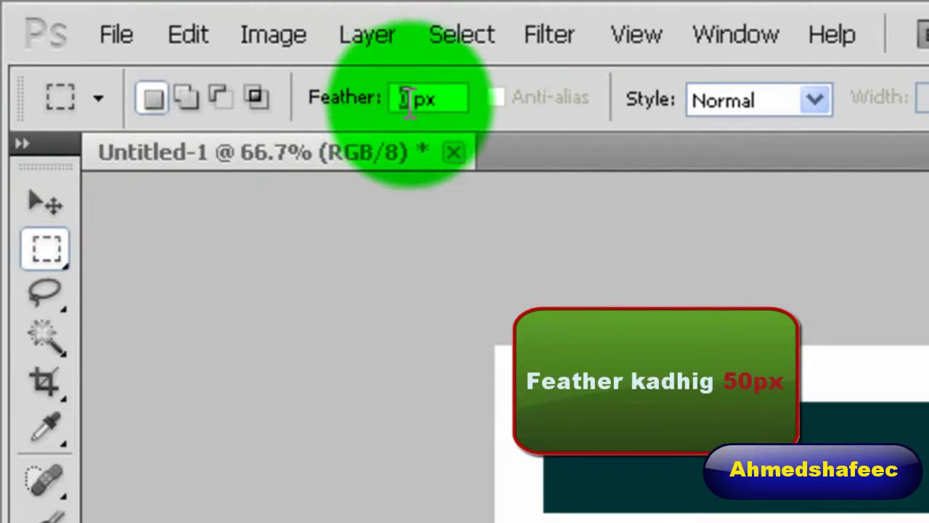
type("50")
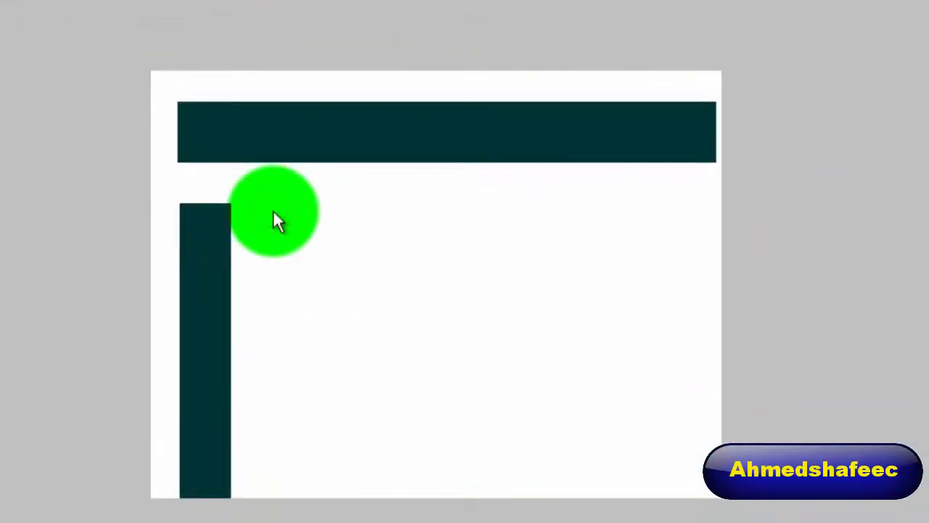
mouse_move(265, 246)
left_mouse_down()
mouse_move(432, 295)
mouse_move(512, 334)
left_mouse_up()
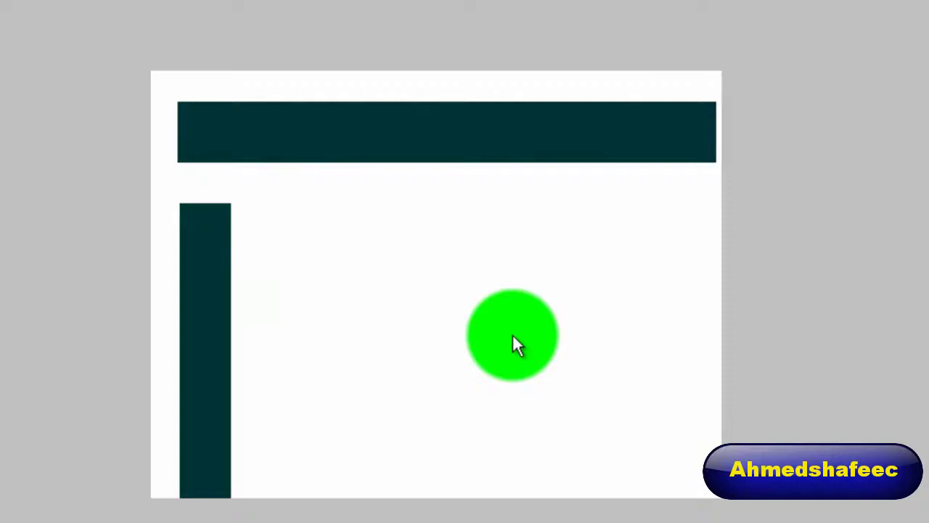
left_click(399, 280)
left_click_drag(323, 251, 568, 394)
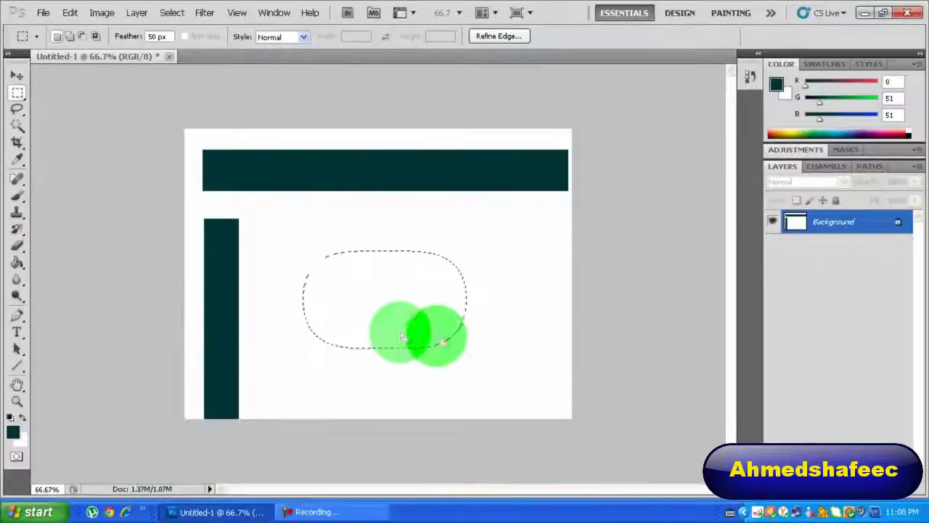
Step: Fill the feathered selection with the foreground colour and step back to undo the fill and its selection
key("g")
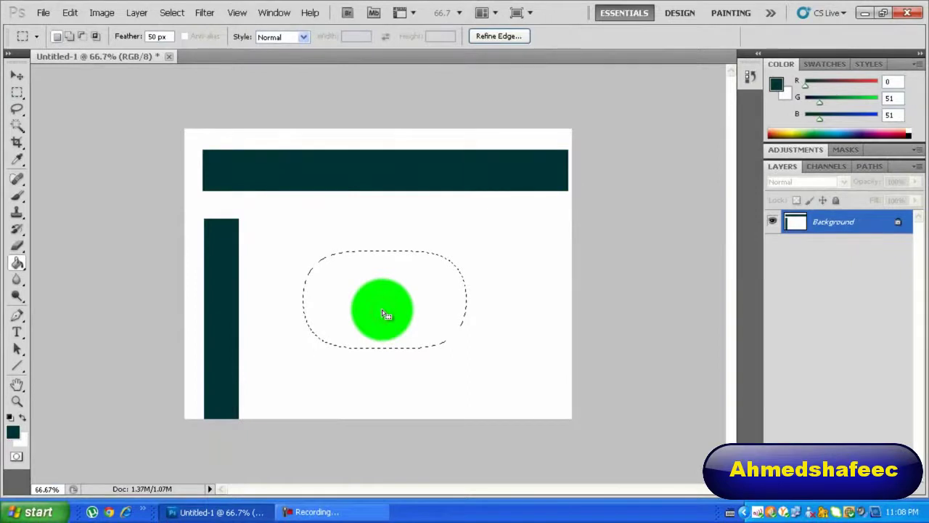
key("alt+BackSpace")
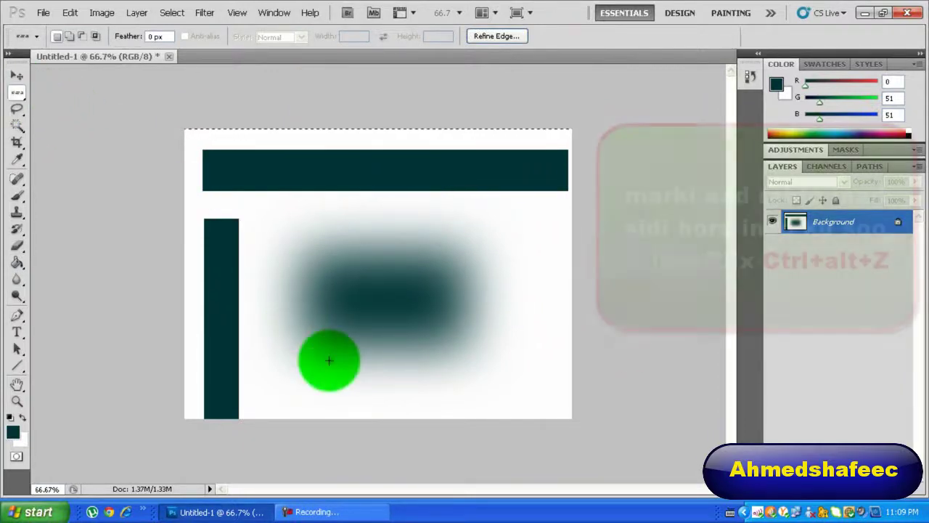
key("ctrl+alt+z")
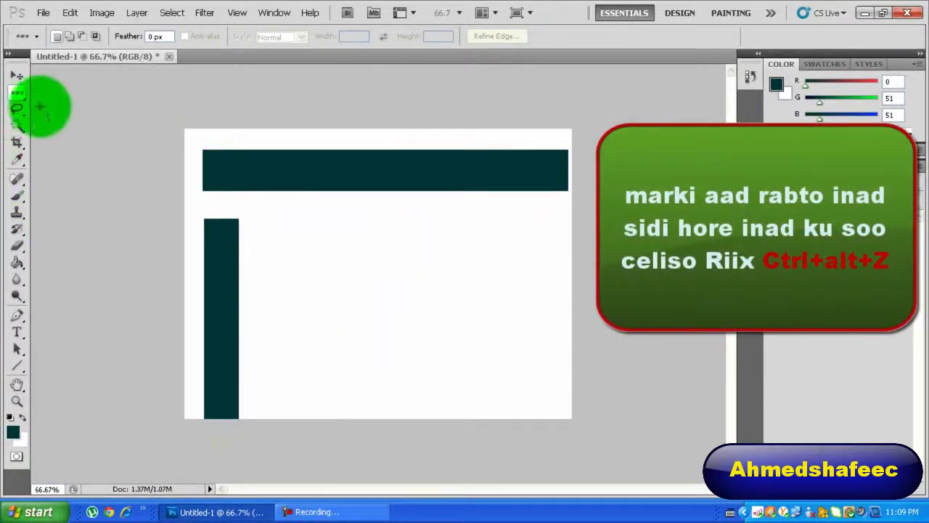
Step: Select a wide ellipse in the empty area with the Elliptical Marquee tool and fill it with the foreground colour
left_click(20, 94)
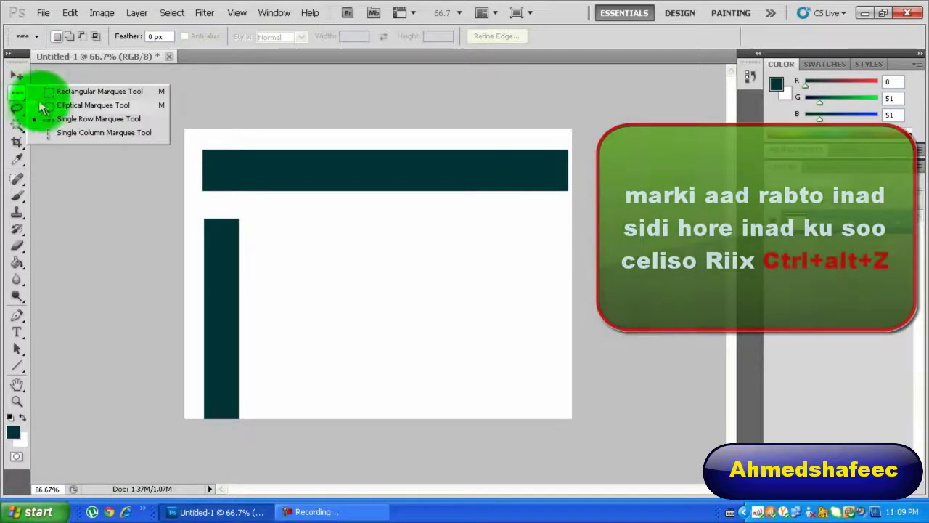
left_click(62, 107)
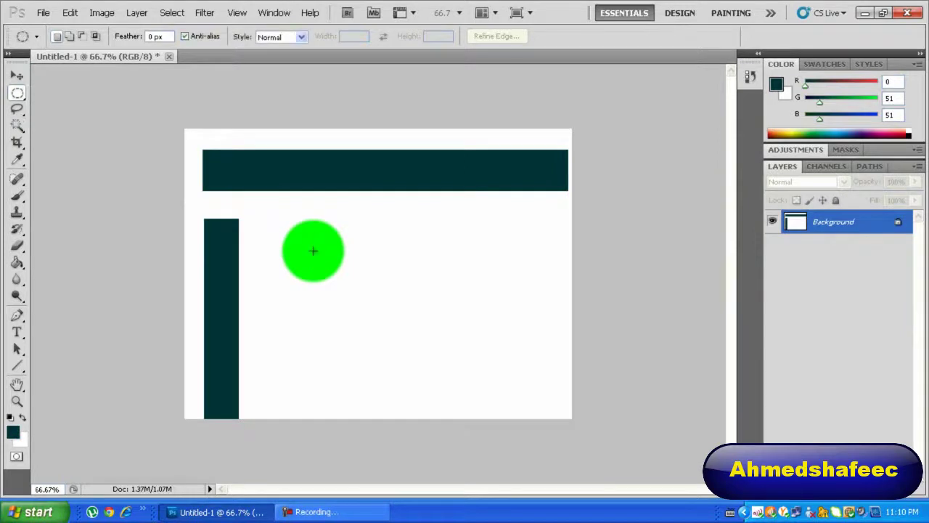
left_click_drag(313, 251, 542, 331)
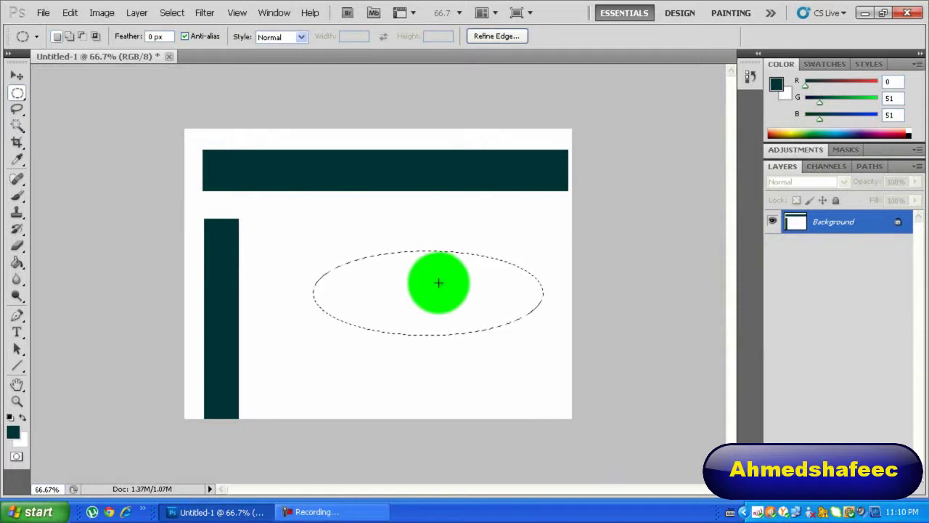
key("g")
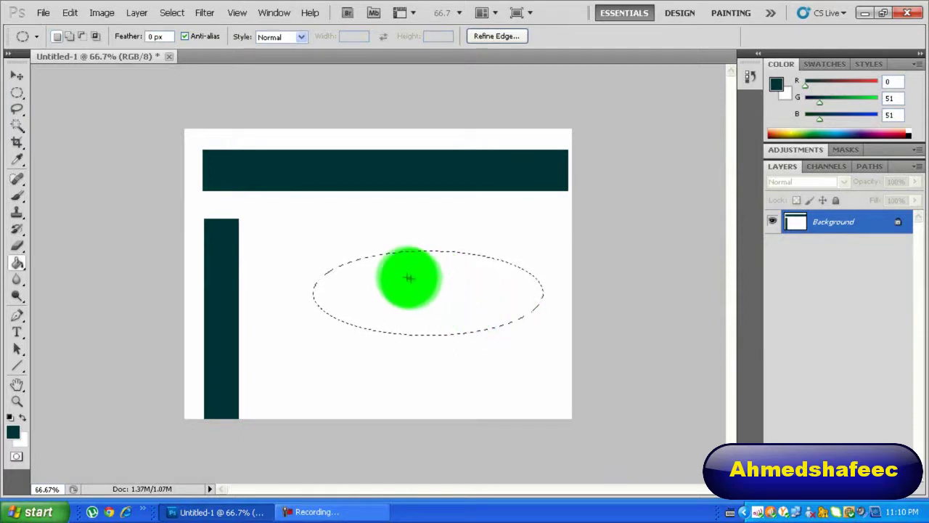
left_click(407, 276)
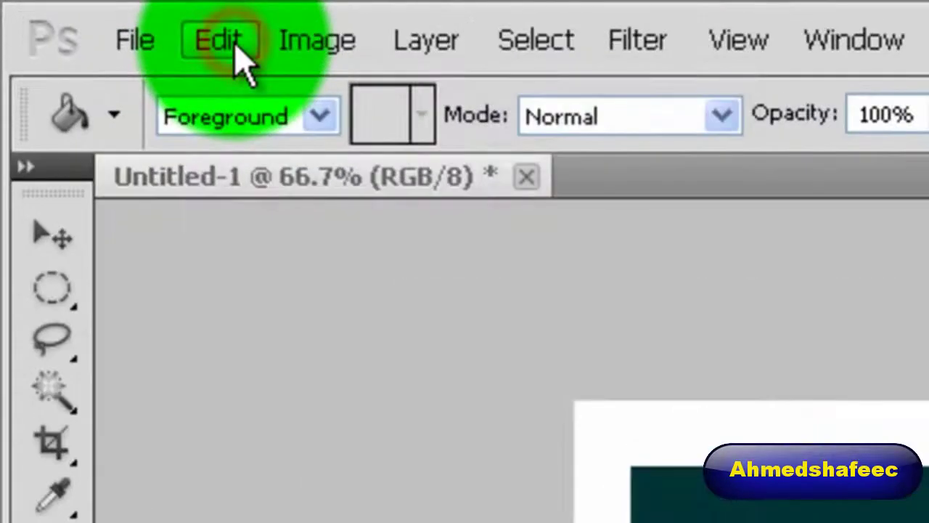
Step: Free Transform the filled ellipse to about 98% width, 111% height and 14.5° rotation, moving it down toward the vertical bar
left_click(203, 38)
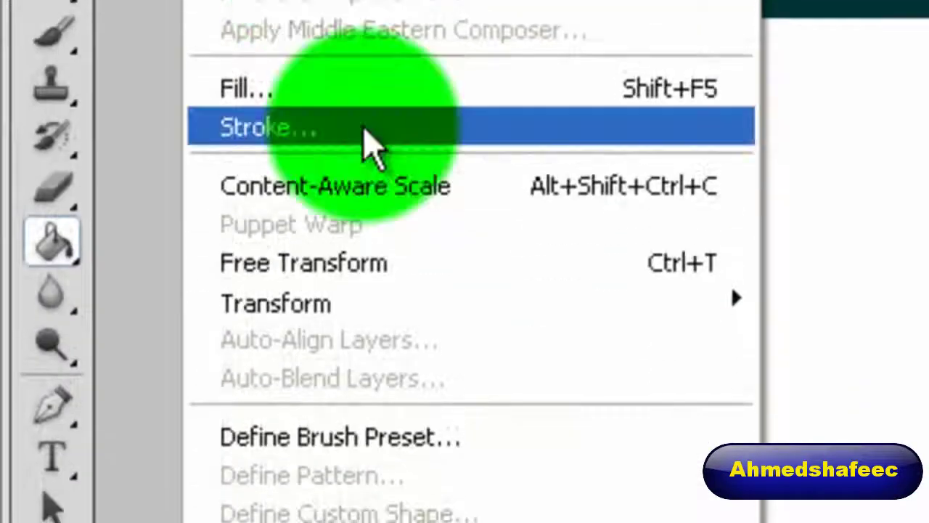
left_click(441, 274)
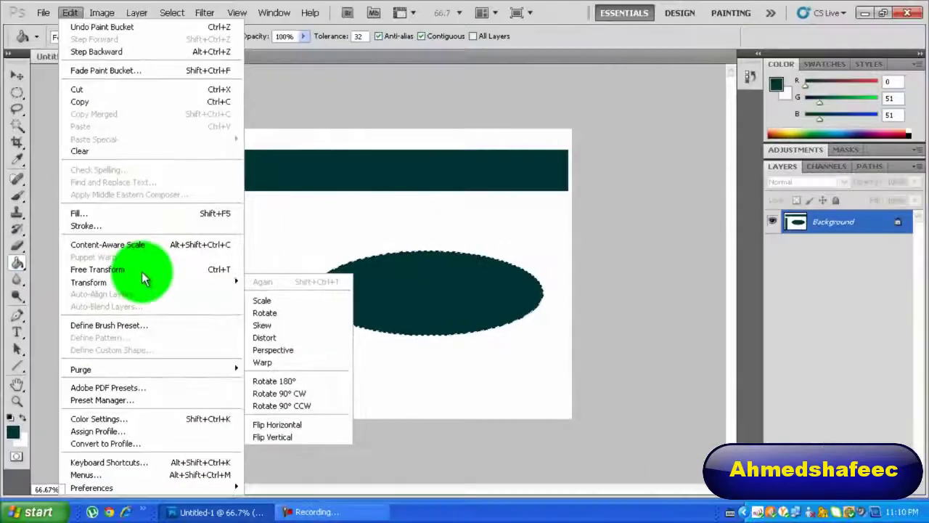
left_click(217, 270)
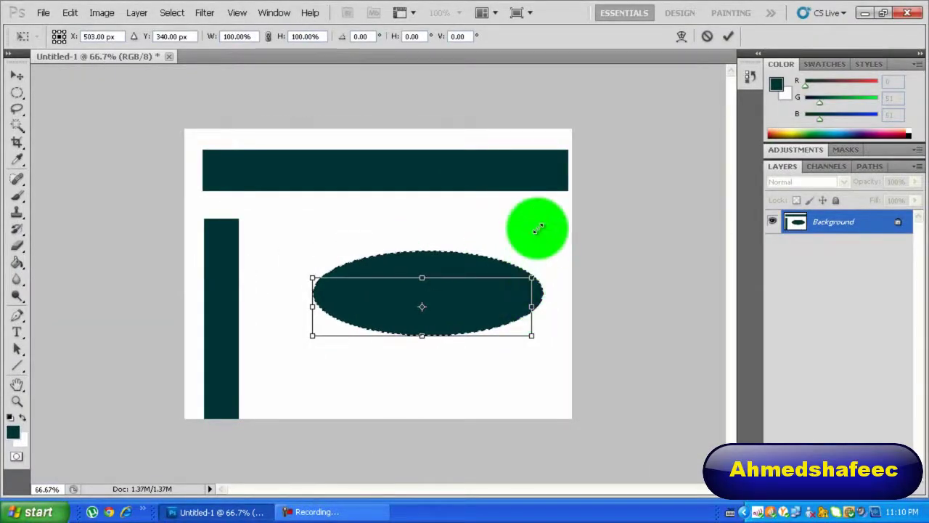
mouse_move(536, 227)
left_mouse_down()
mouse_move(539, 205)
mouse_move(534, 234)
left_mouse_up()
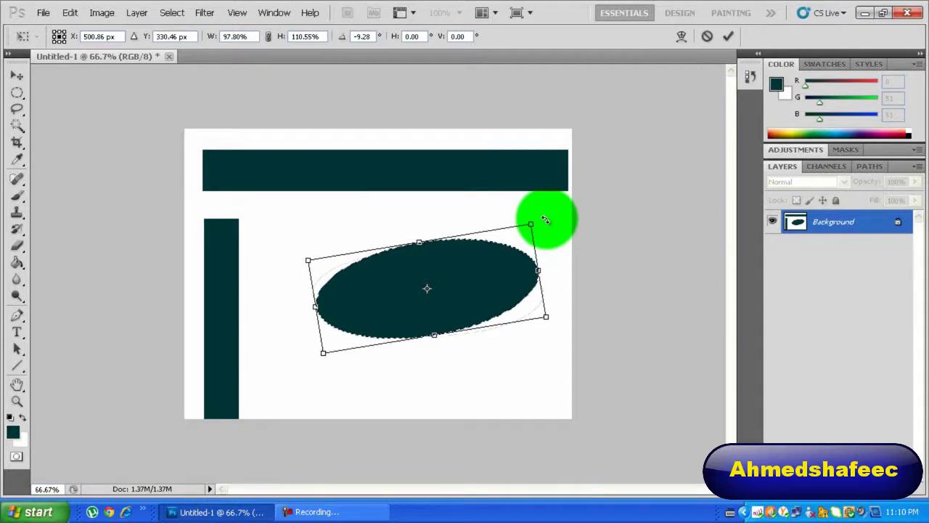
left_click_drag(545, 219, 383, 255)
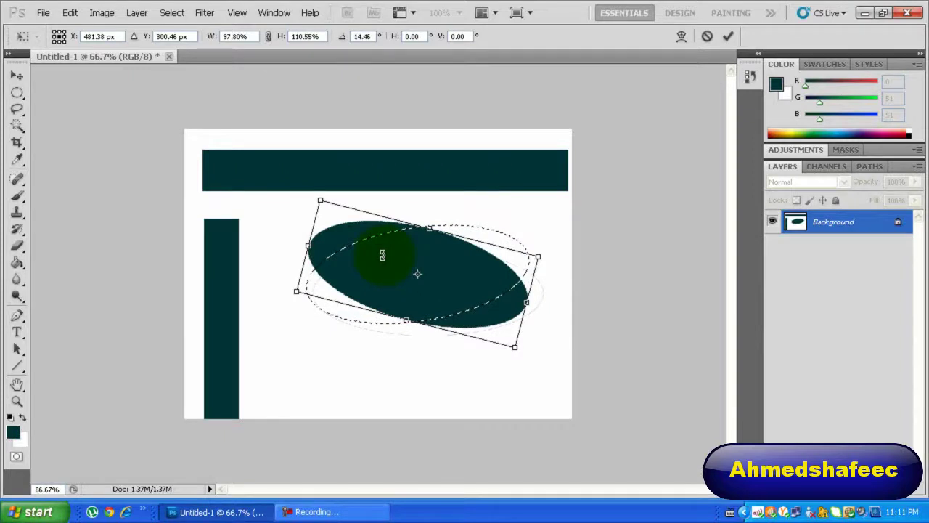
left_click_drag(386, 254, 352, 317)
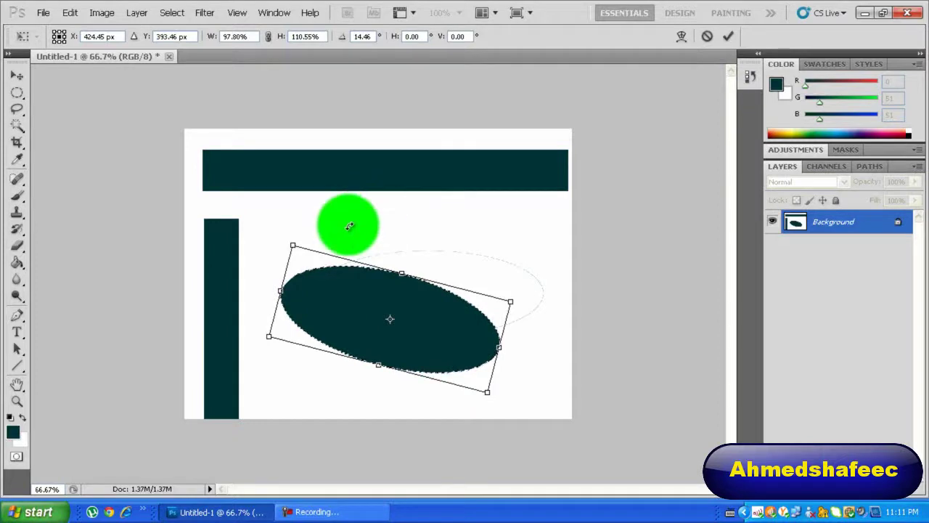
key("Return")
key("g")
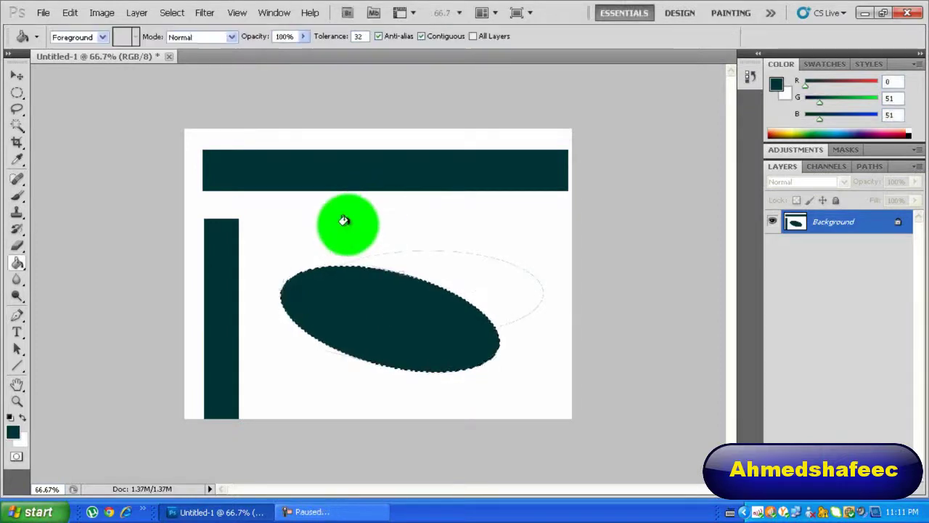
Step: Select a small near-circular ellipse below the horizontal bar's right end and fill it with the foreground colour
left_click(17, 92)
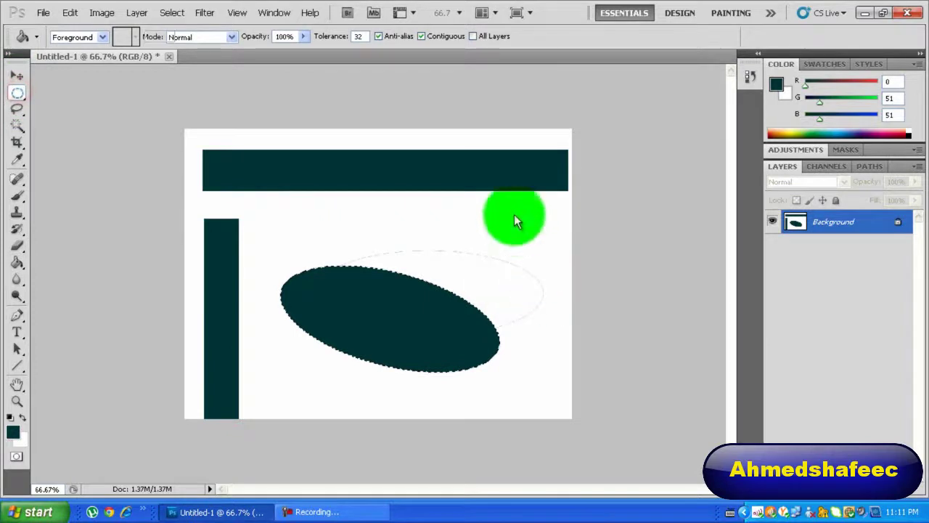
left_click_drag(562, 247, 550, 253)
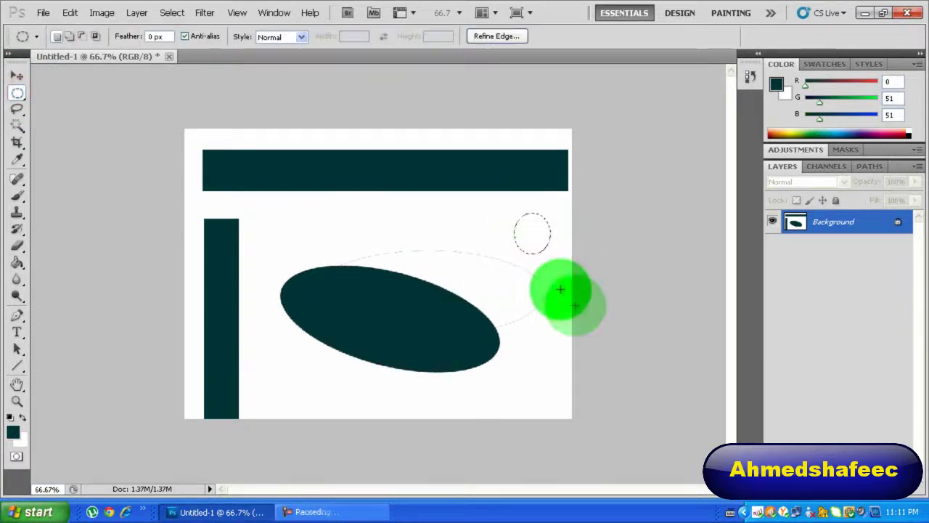
key("g")
left_click(532, 234)
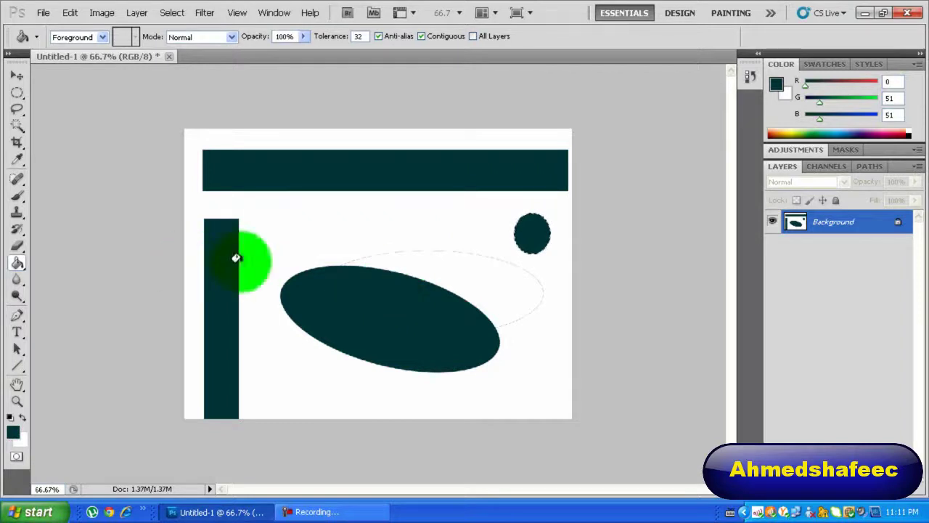
Step: Minimize the image editor's window to show the desktop
left_click(351, 517)
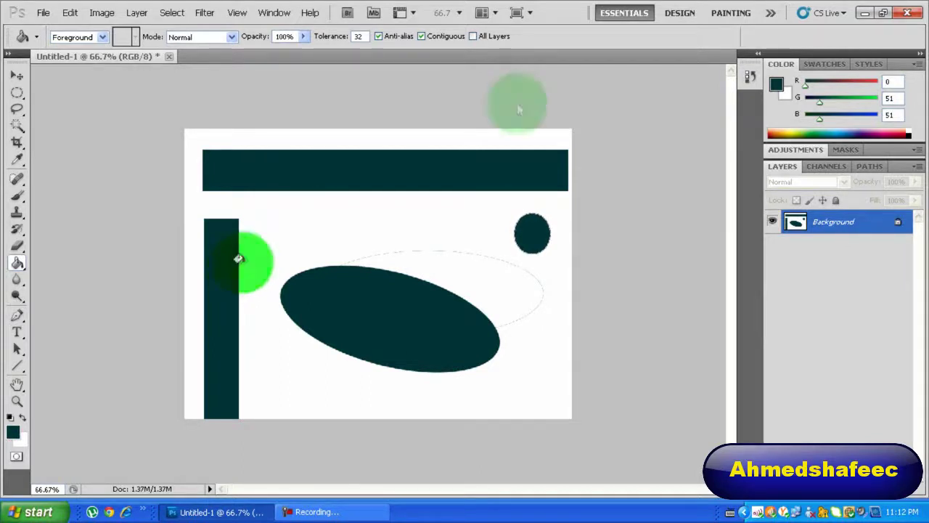
left_click(864, 13)
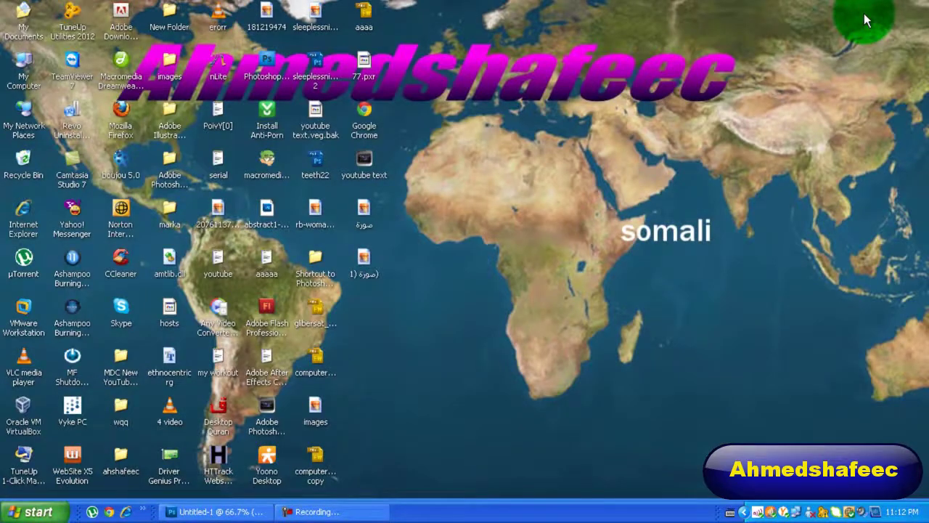